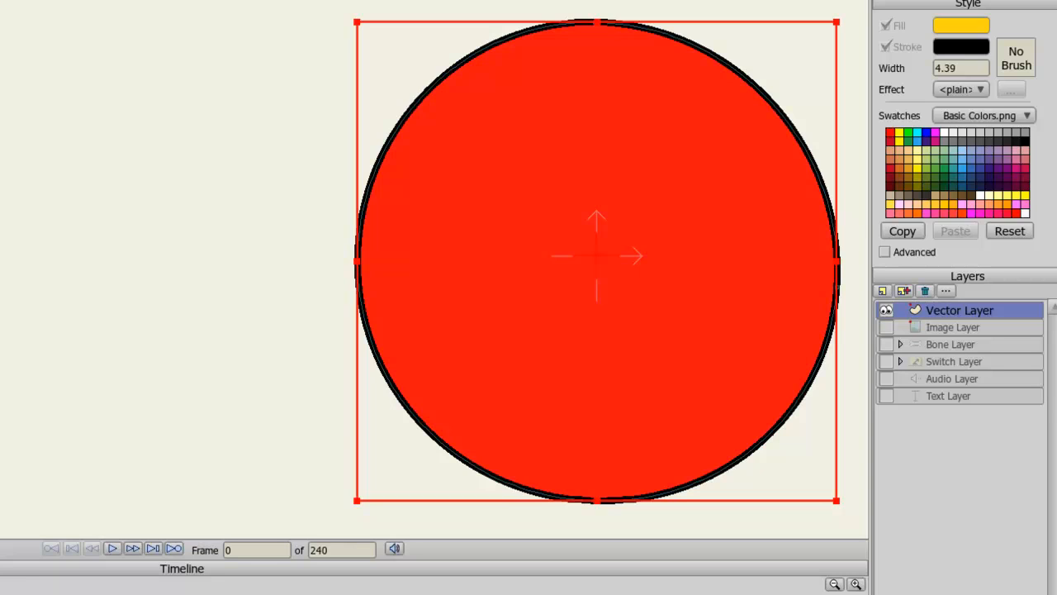
- Reshape the red circle on the Vector Layer by moving its left-hand point slightly inward, and select the Image Layer
key(Return)
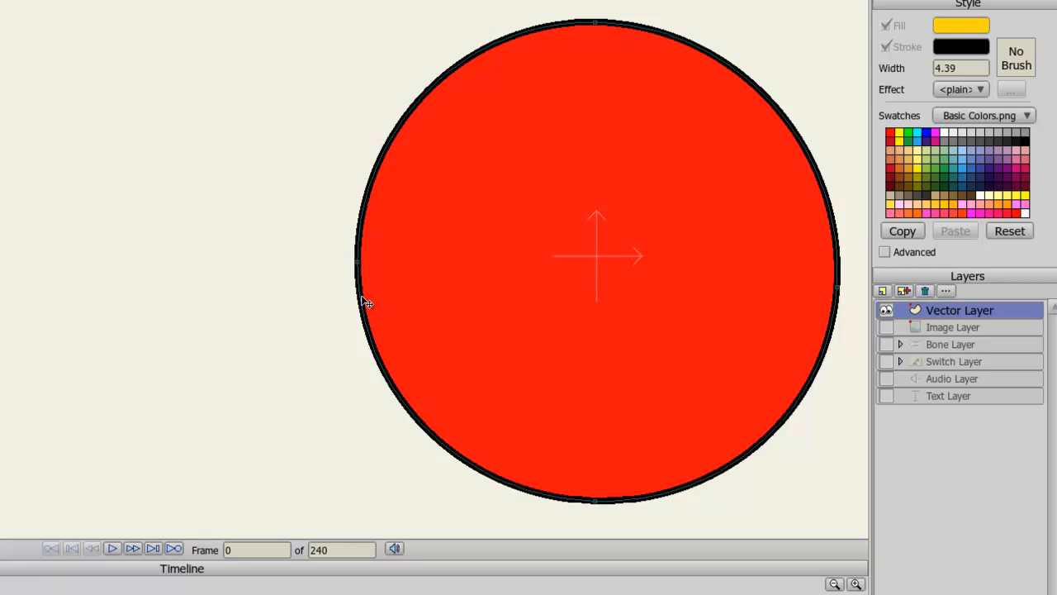
drag(367, 271, 389, 262)
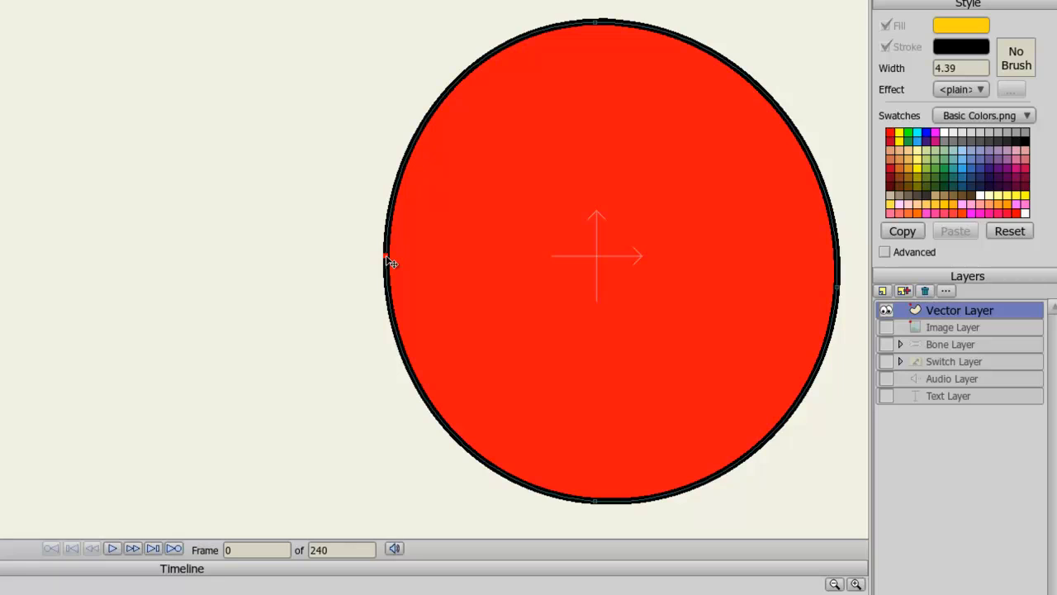
click(958, 327)
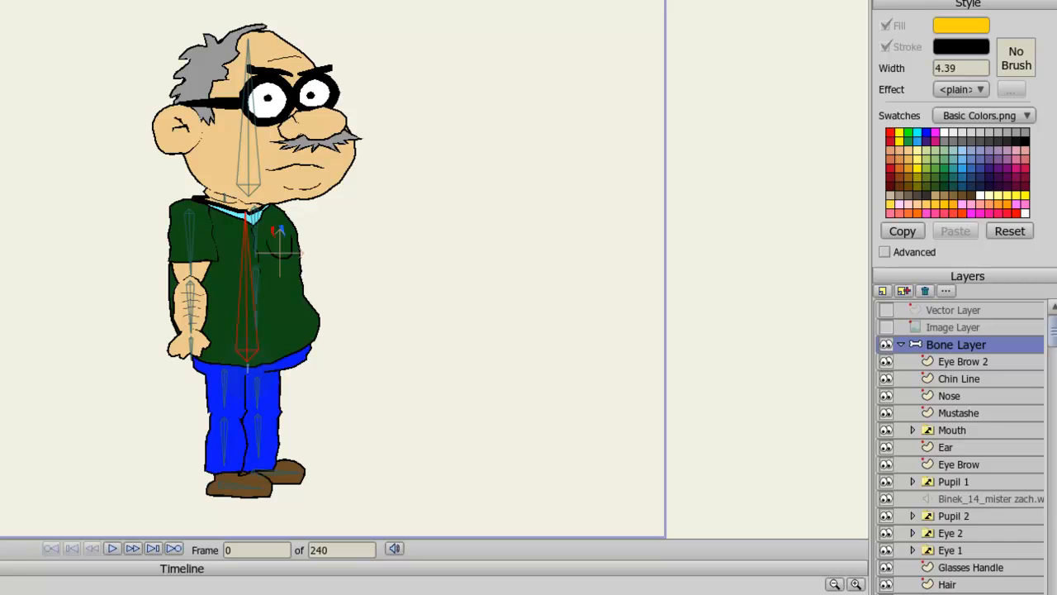
- Pose the character on the Bone Layer by moving the hand bone of the visible arm and slightly adjusting the torso and head bones
drag(192, 353, 85, 470)
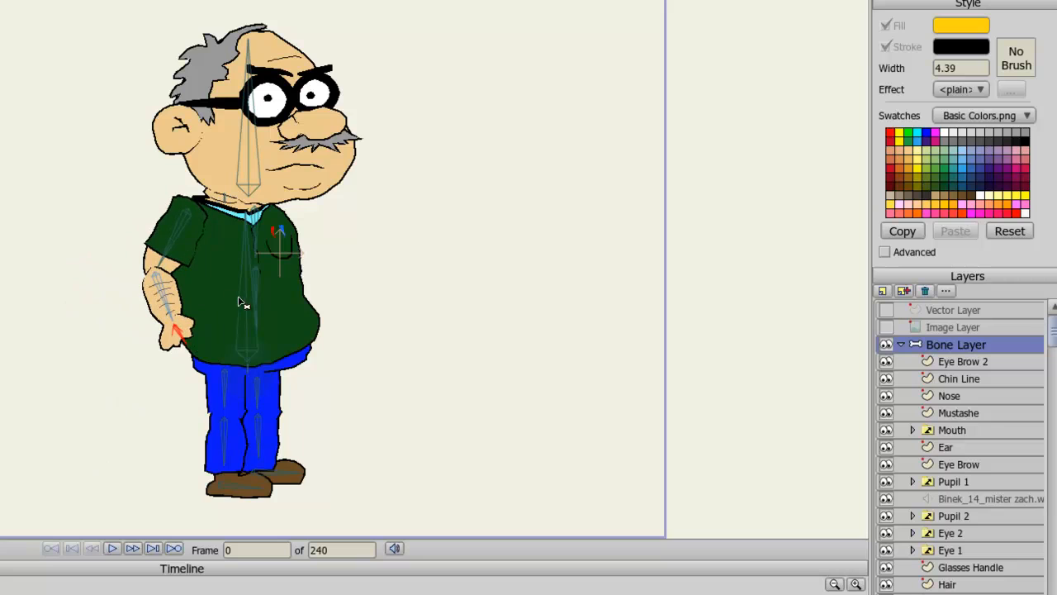
mouse_move(238, 302)
mouse_down()
mouse_move(259, 304)
mouse_move(238, 303)
mouse_up()
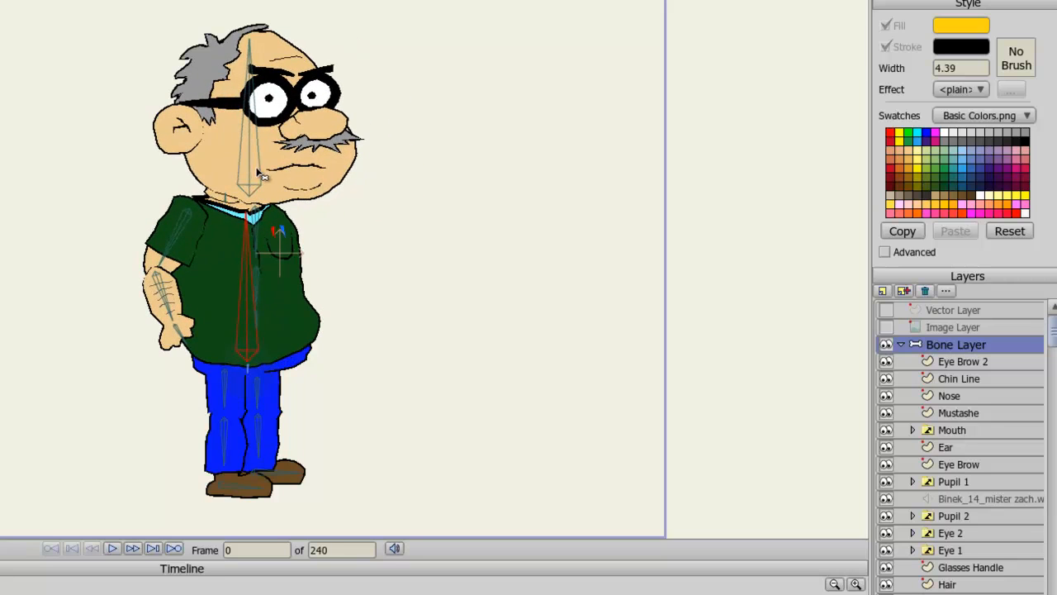
drag(261, 175, 279, 178)
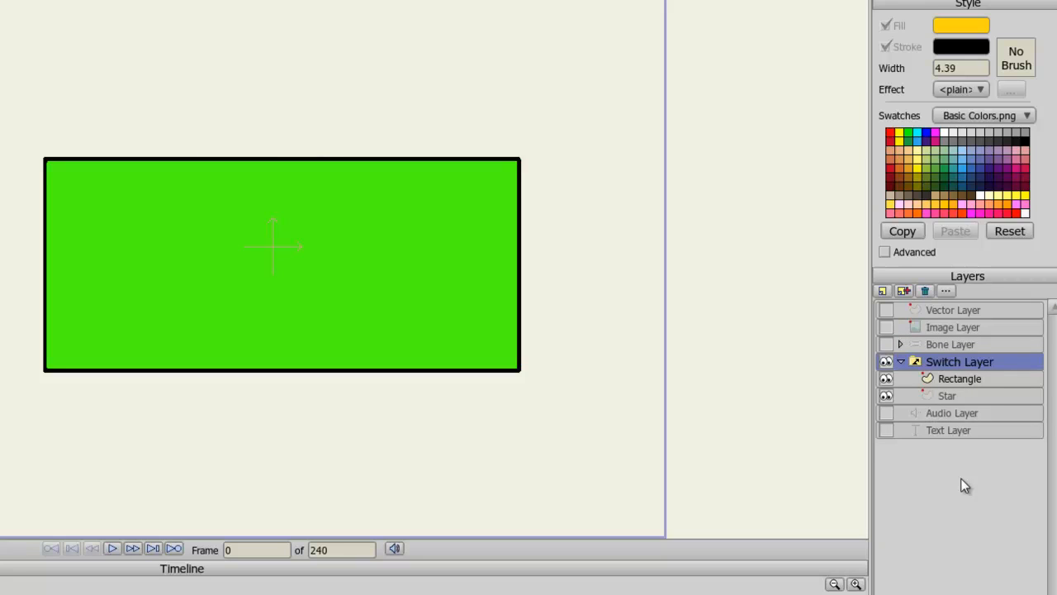
- Switch the Switch Layer's active sub-layer to Star and back to Rectangle
click(961, 372)
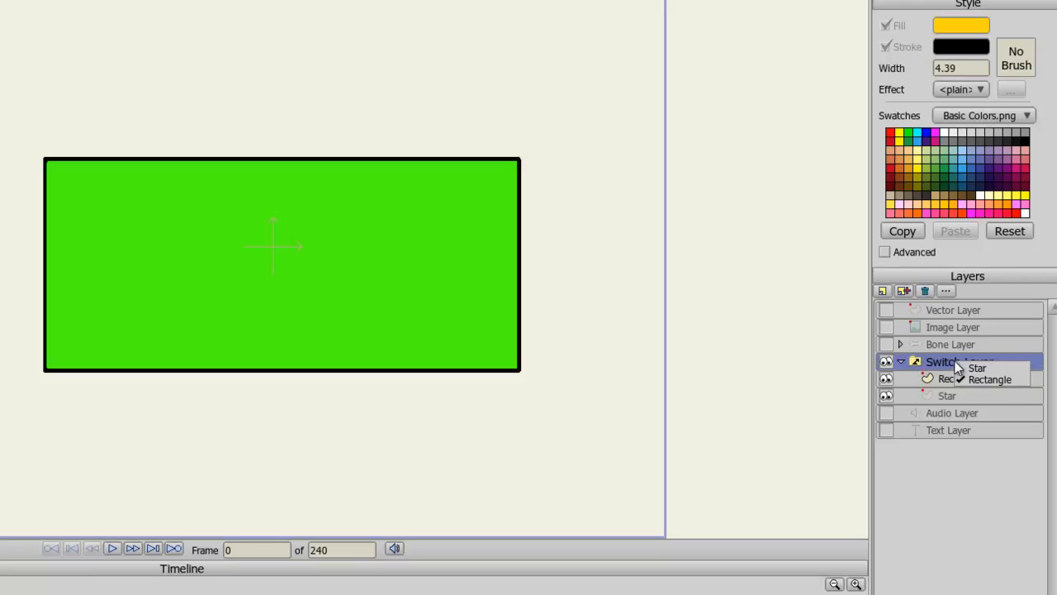
click(961, 366)
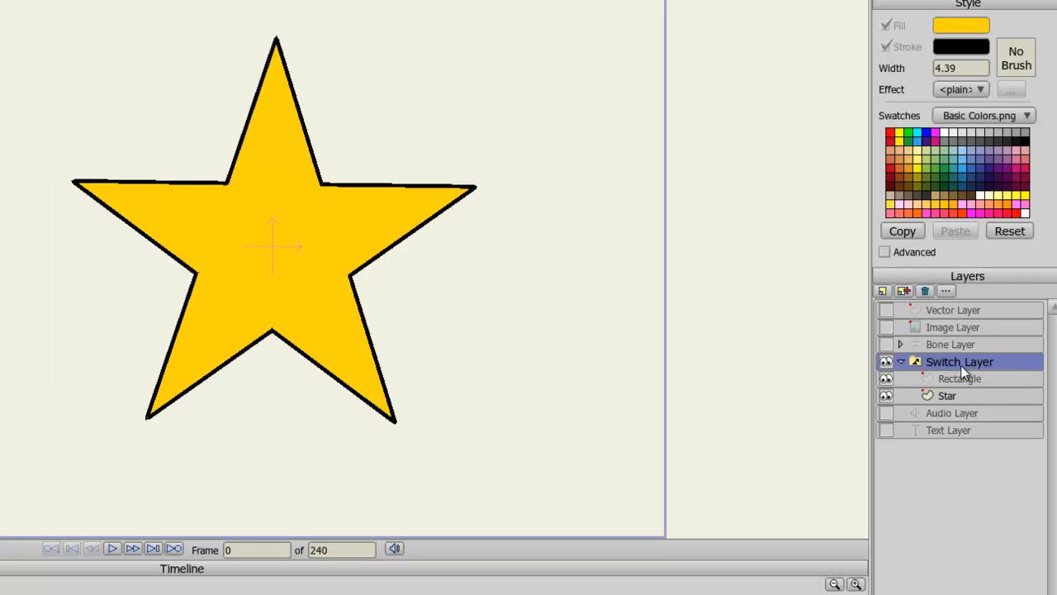
click(961, 365)
click(972, 383)
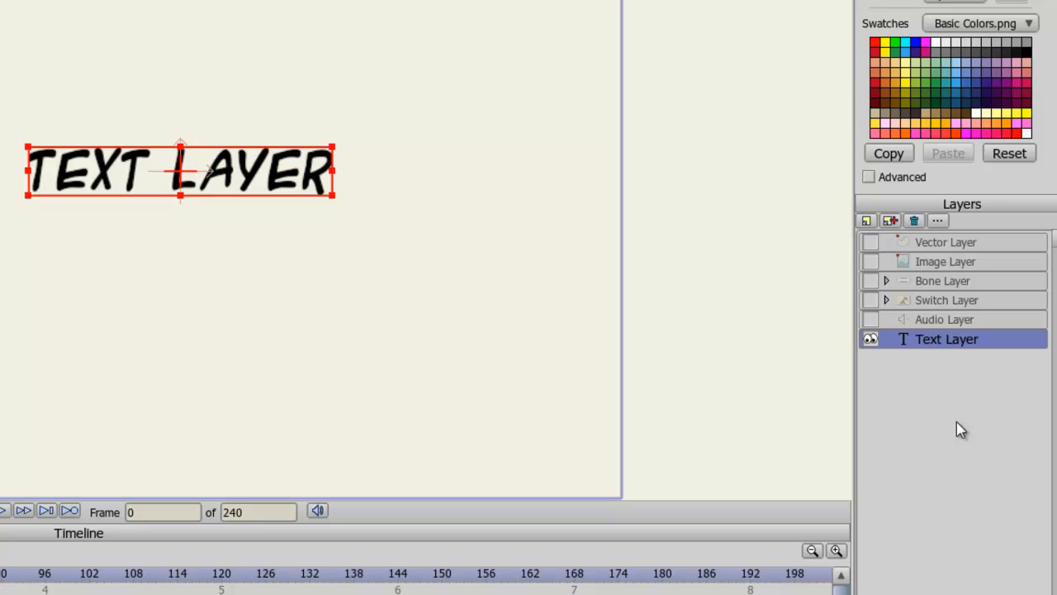
- Open the Text Layer's settings to review its options
double_click(940, 344)
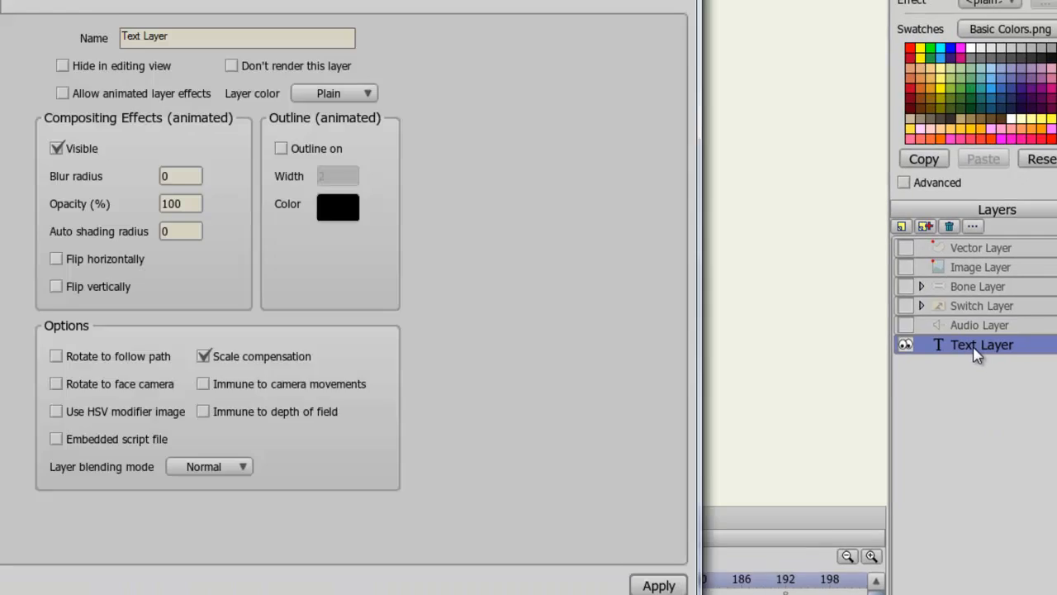
click(279, 50)
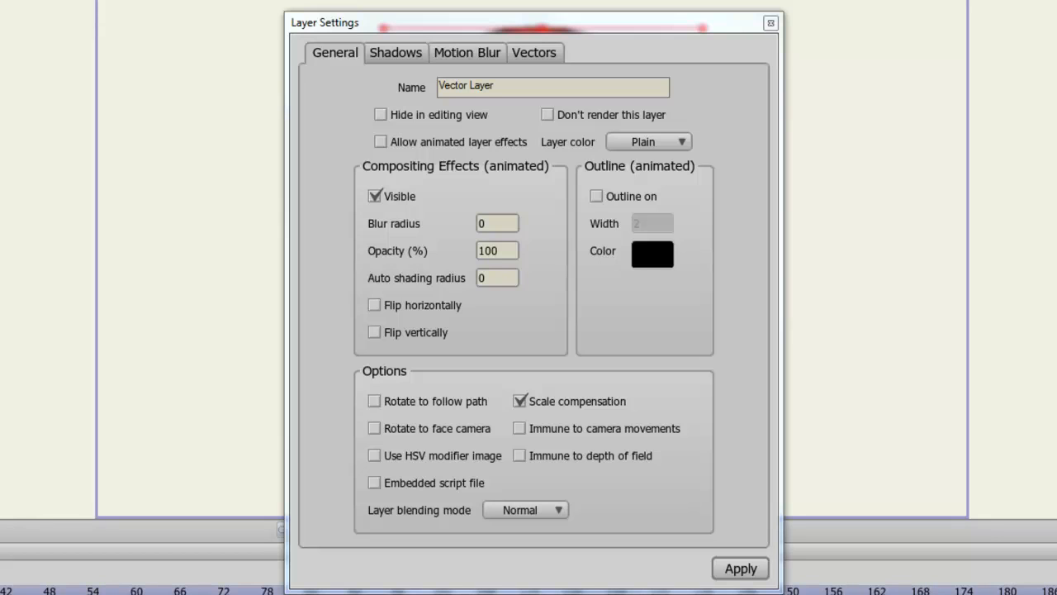
- Review the Vector Layer's blending modes, shadow, motion blur and vector settings
click(550, 513)
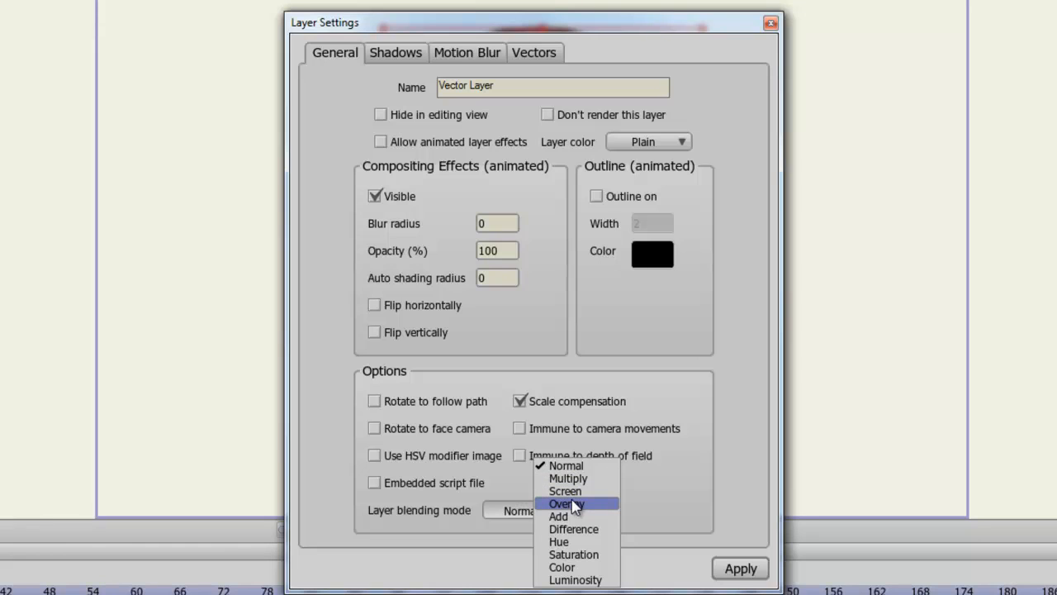
click(686, 518)
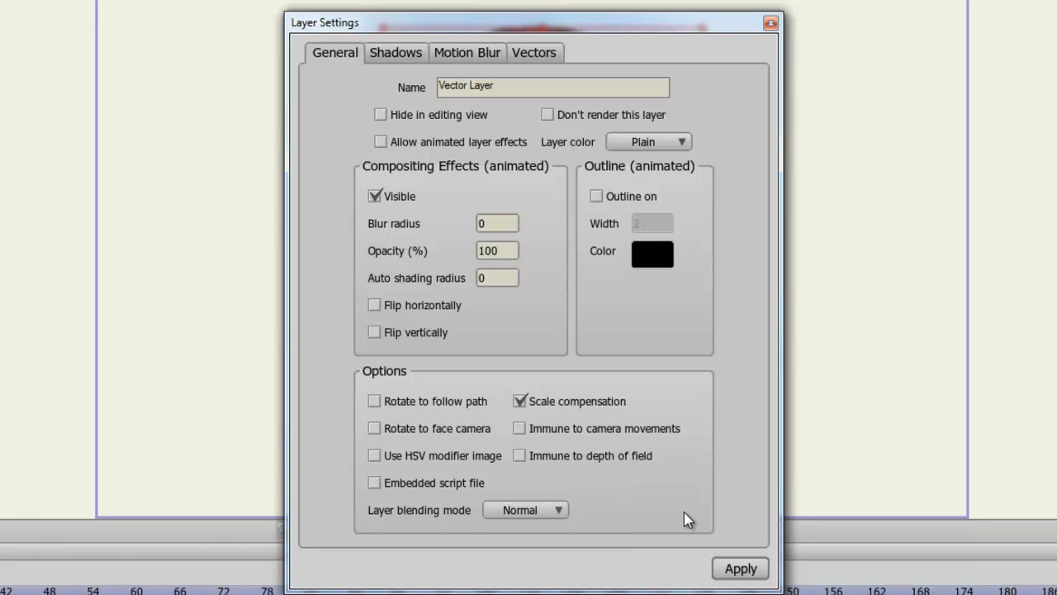
click(396, 52)
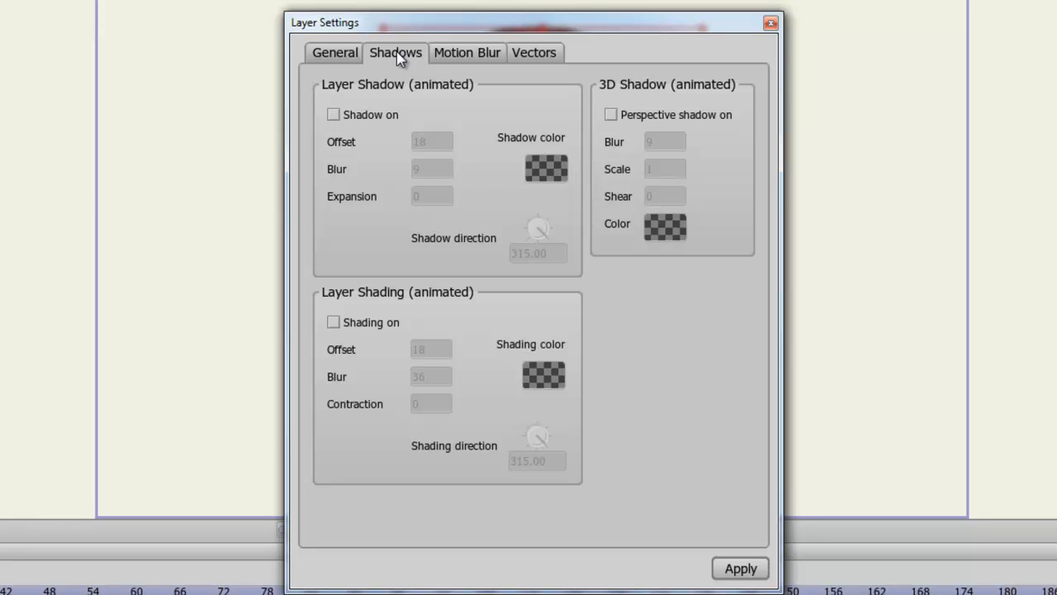
click(460, 58)
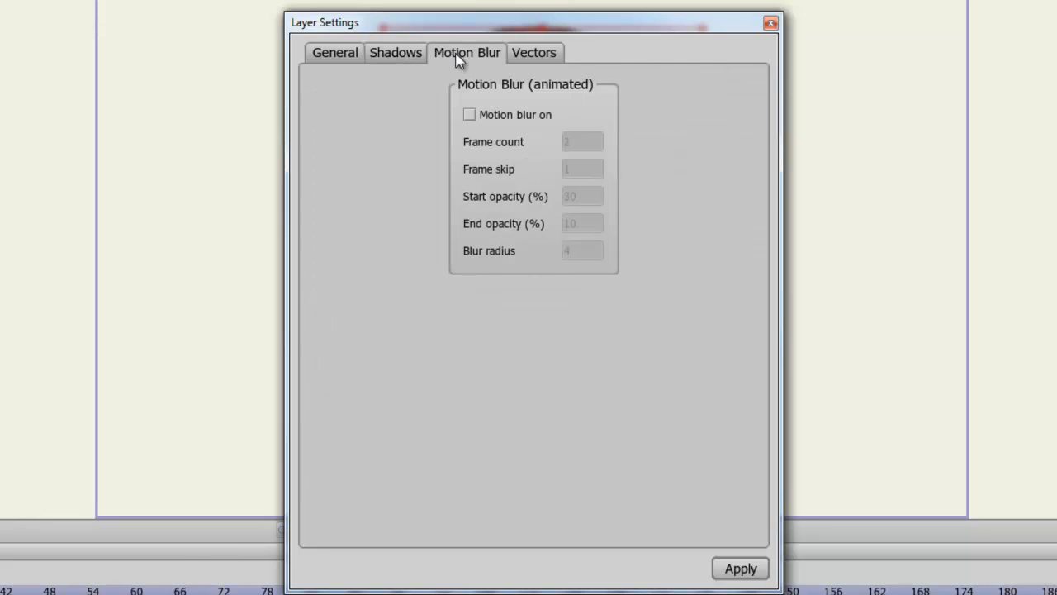
click(533, 61)
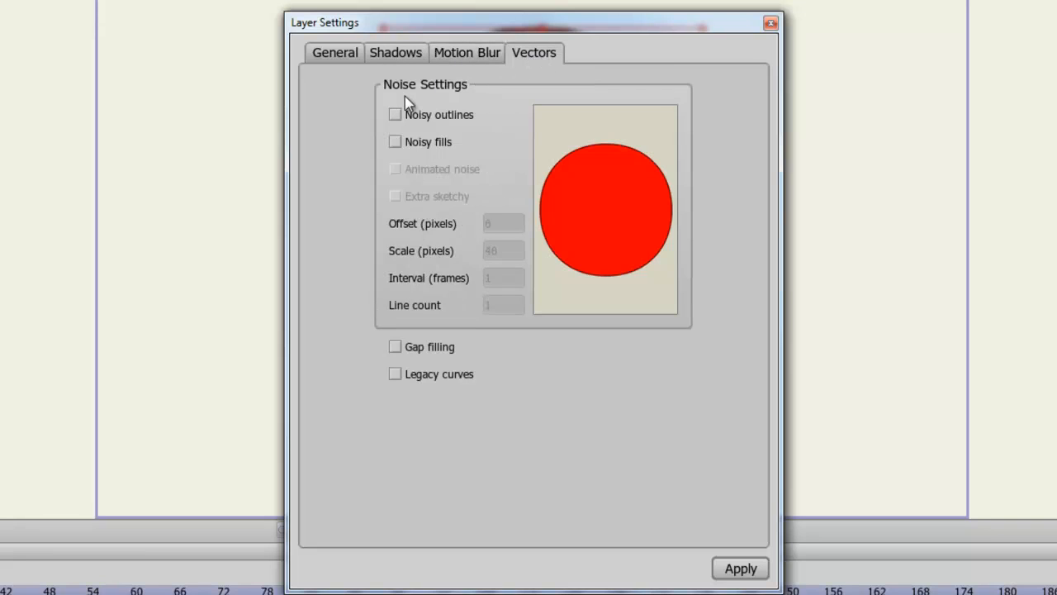
- Try noisy outlines, noisy fills and animated noise on the Vector Layer, and close its settings without applying them
click(395, 115)
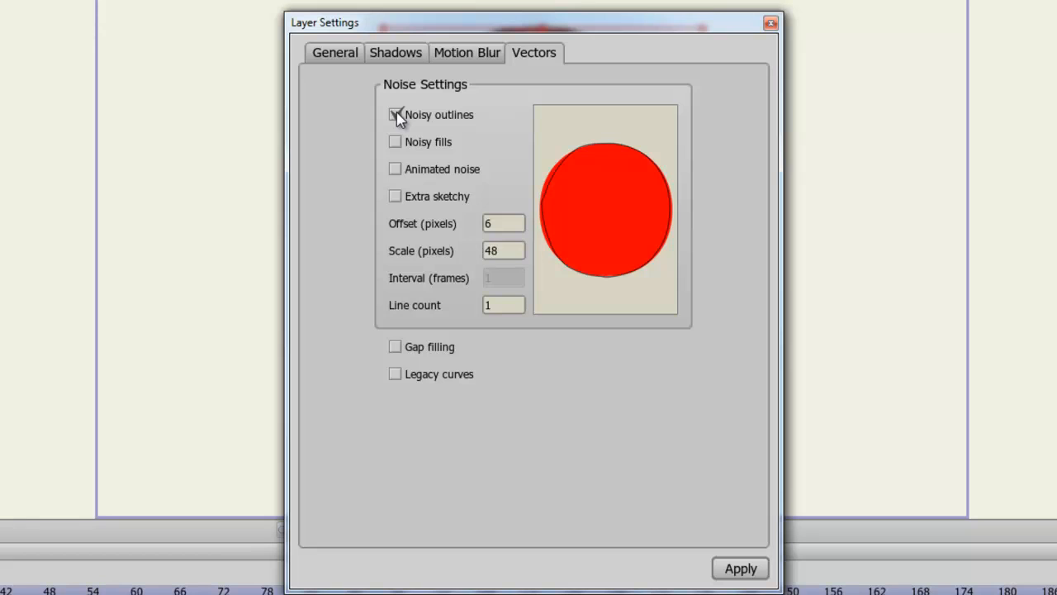
click(395, 142)
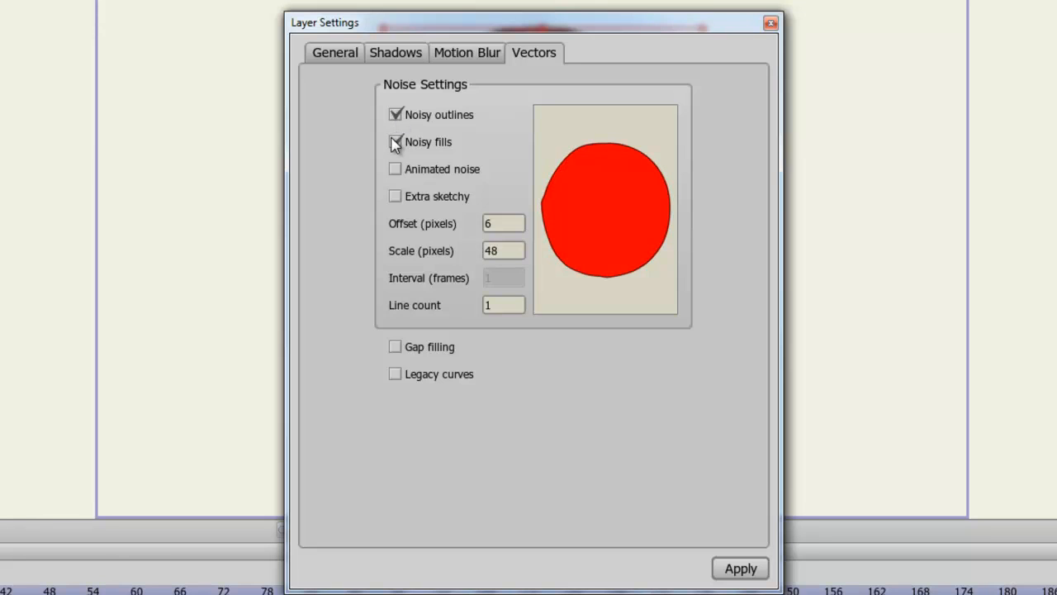
click(395, 170)
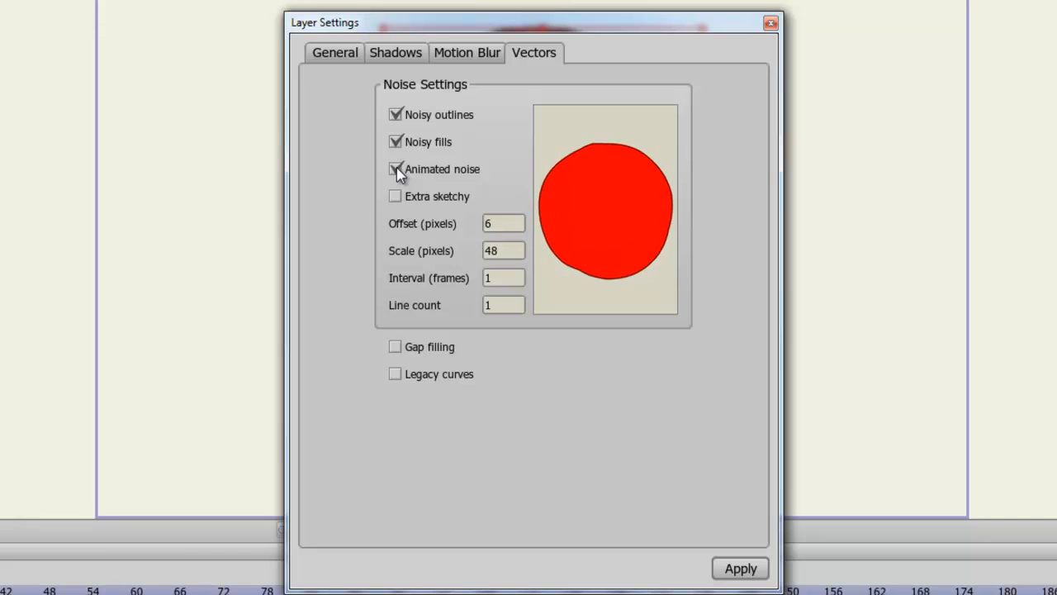
click(771, 24)
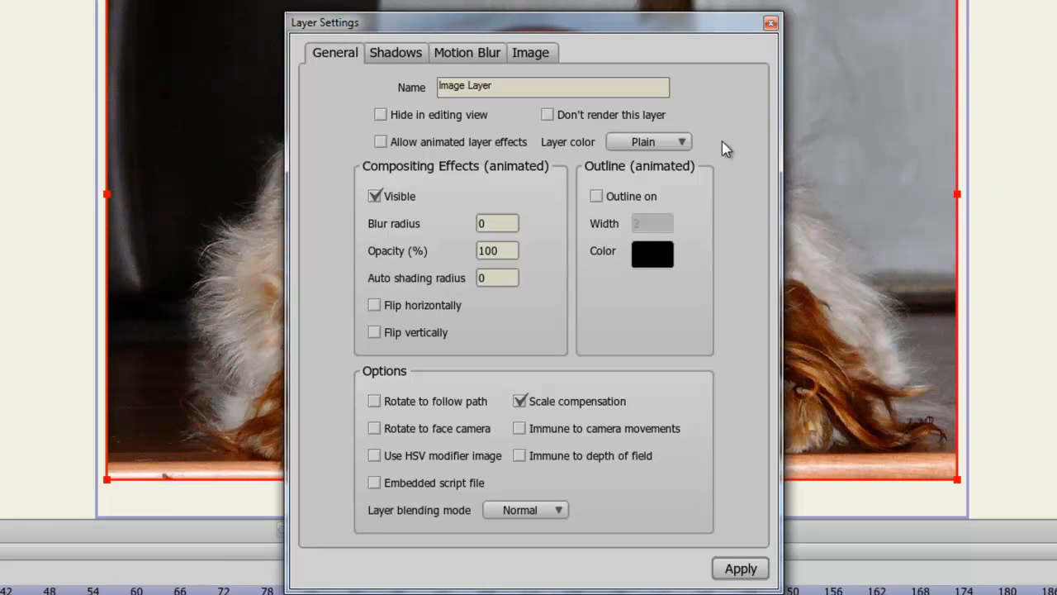
- Review the Image Layer's image settings and the Bone Layer's depth sort and bone binding options
click(537, 58)
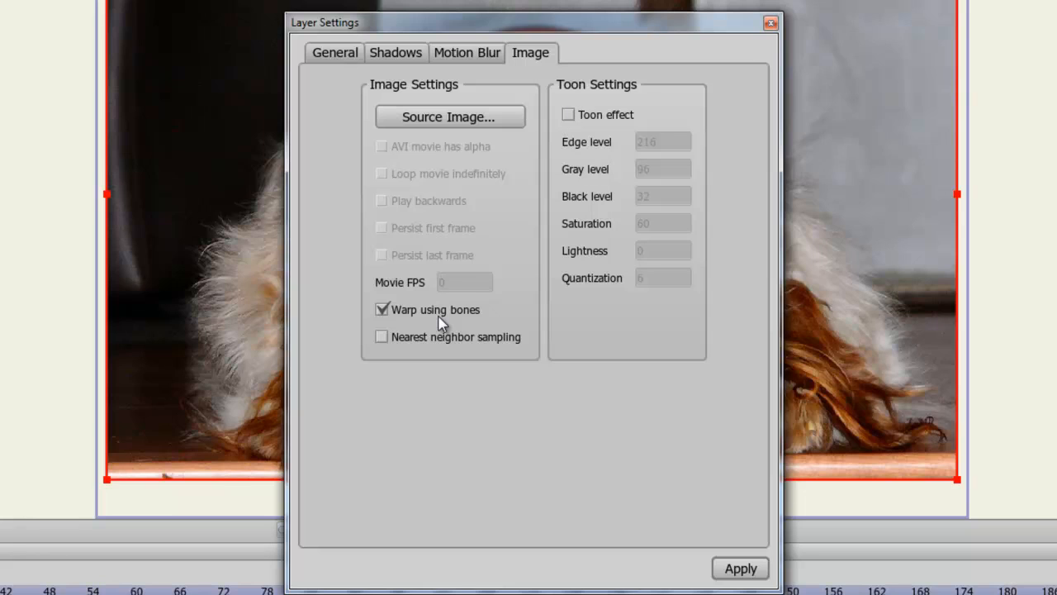
click(771, 23)
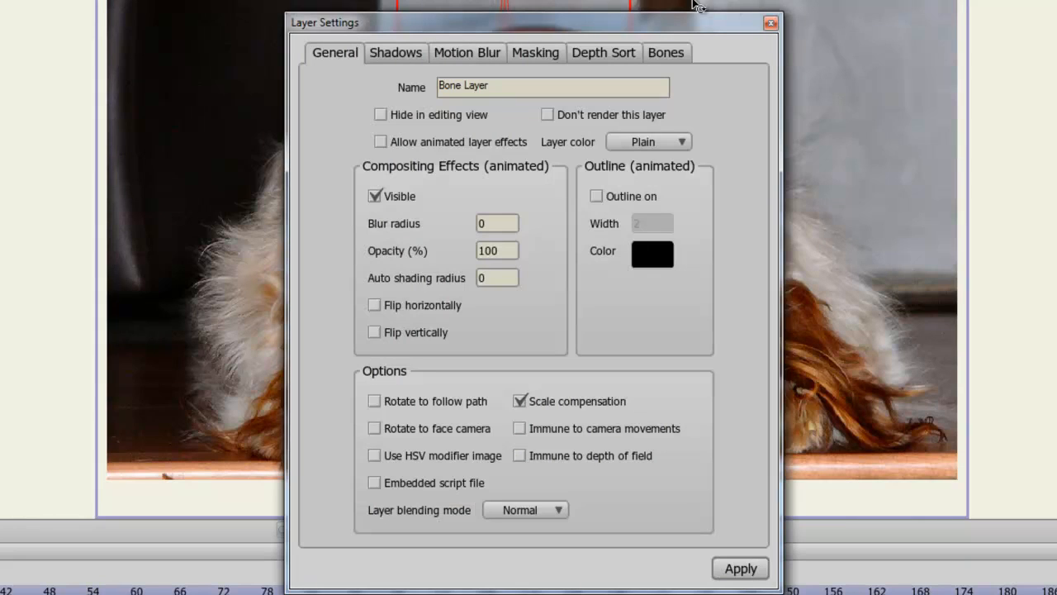
click(622, 54)
click(668, 57)
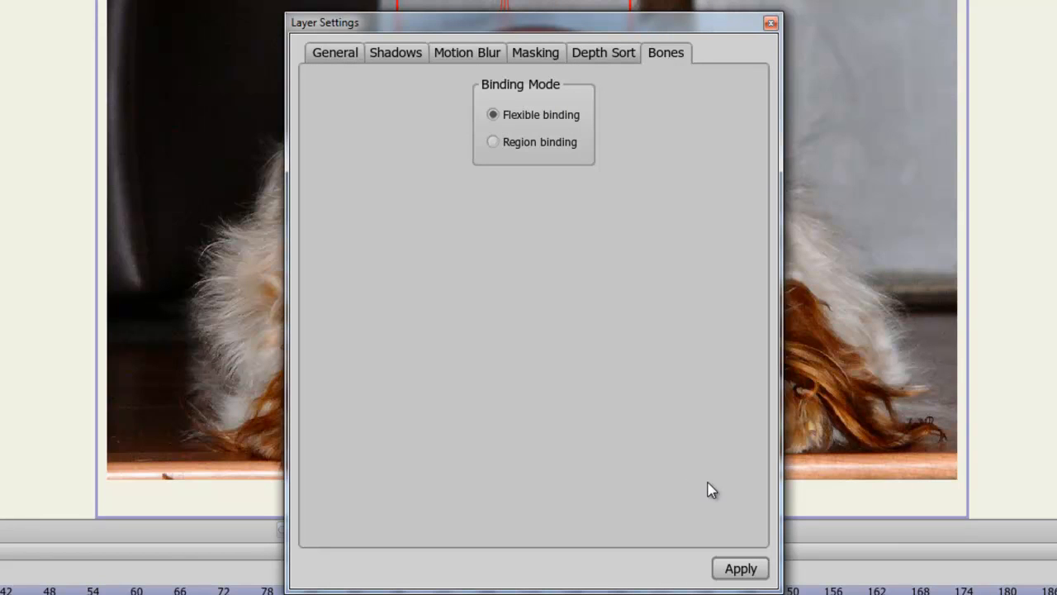
click(769, 24)
- Review the Switch Layer's switch settings and the Audio Layer's audio settings
double_click(1053, 165)
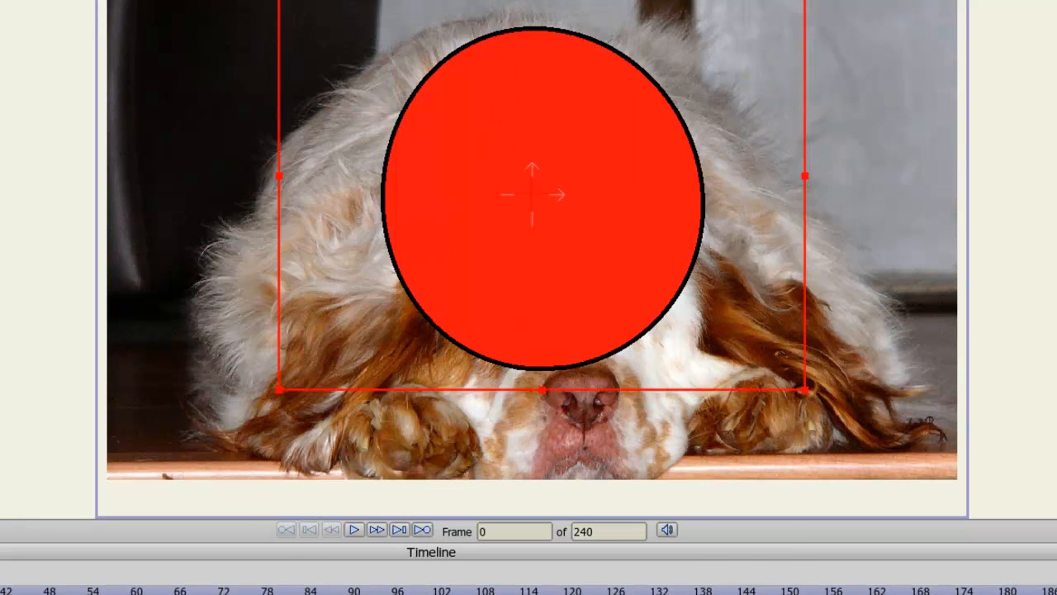
click(594, 54)
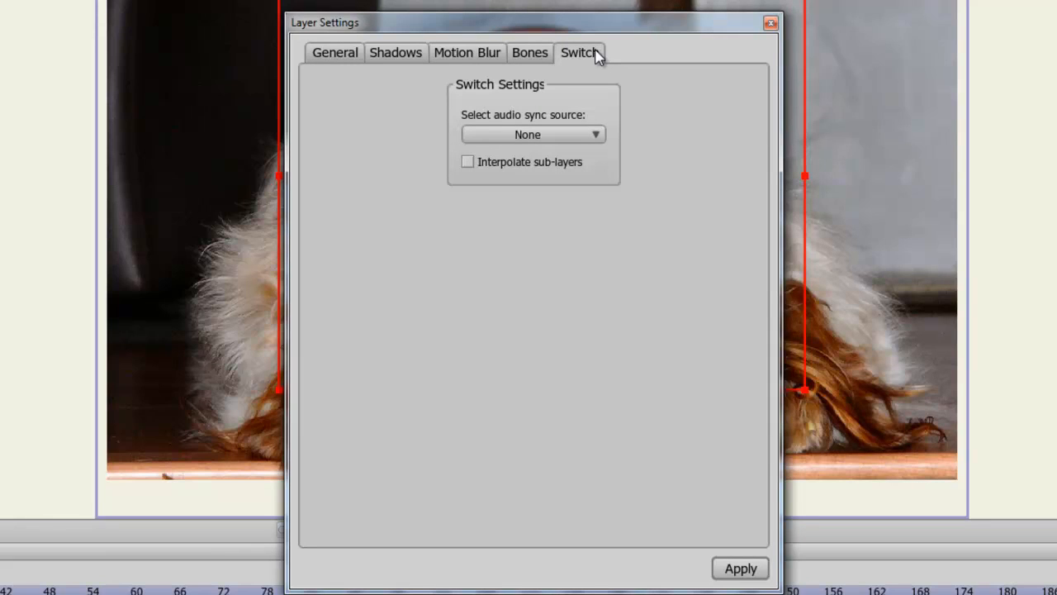
click(770, 23)
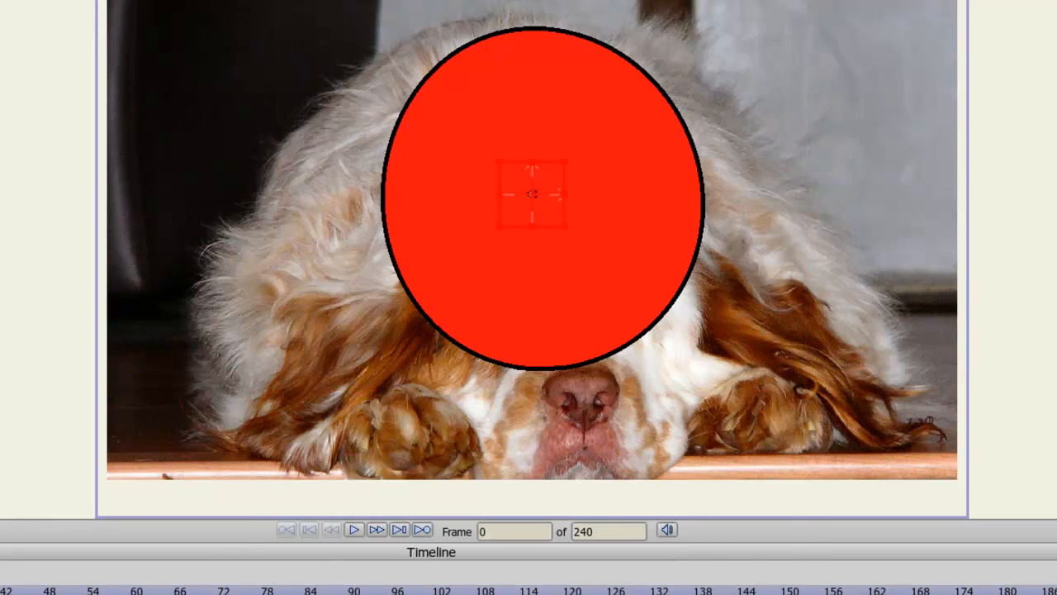
double_click(1053, 165)
click(528, 56)
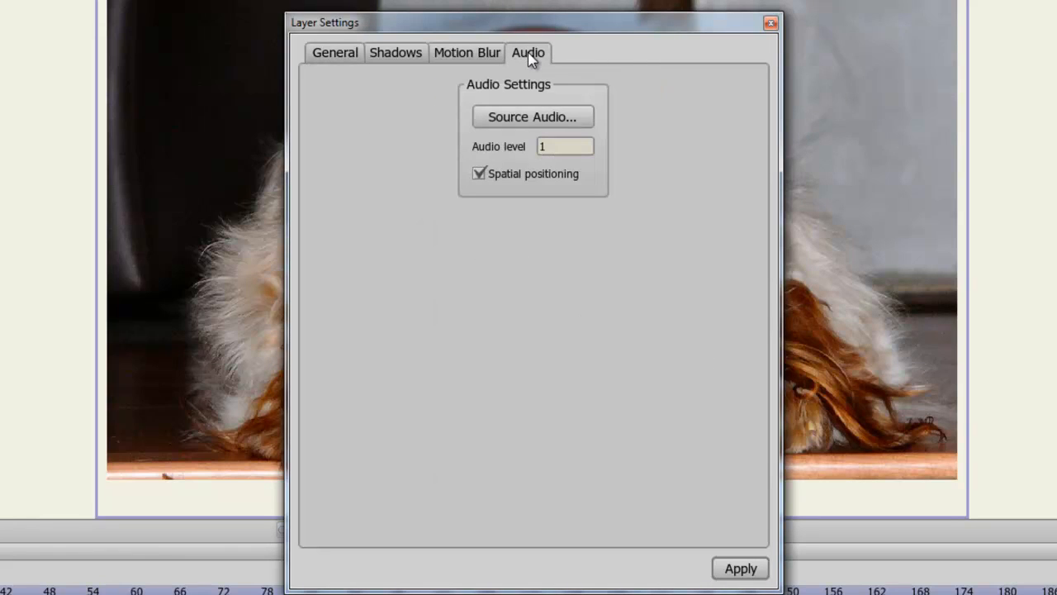
click(770, 23)
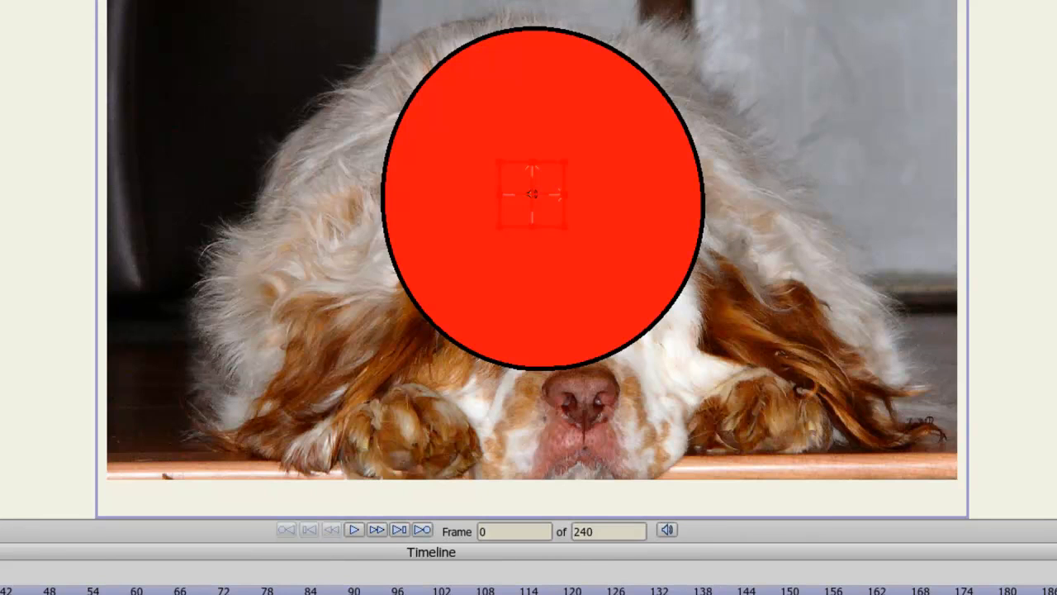
- Review the Text Layer's text, font and word balloon settings, and close the dialog without changes
double_click(1049, 99)
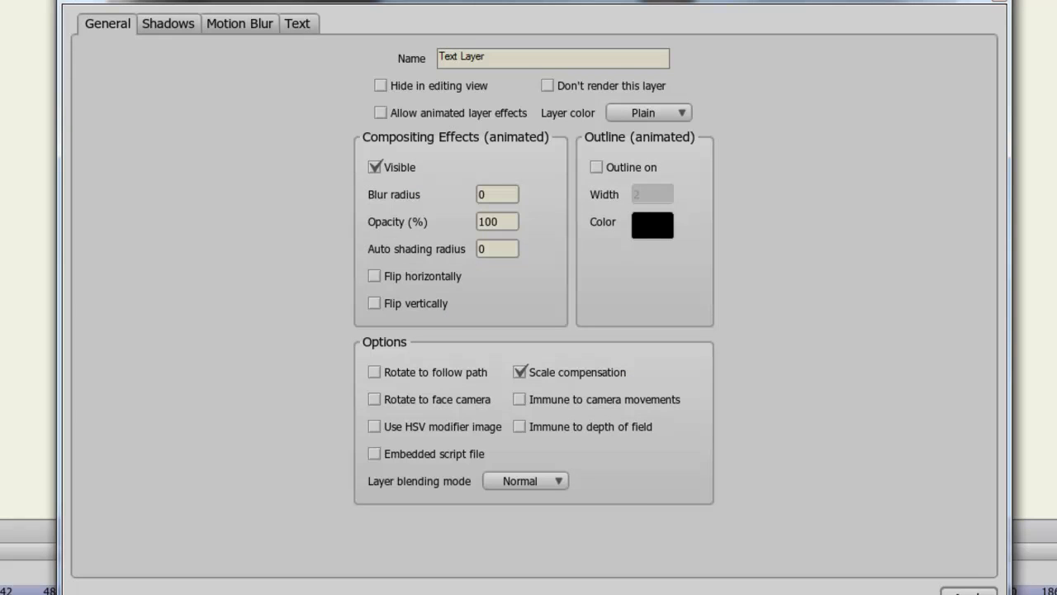
click(304, 25)
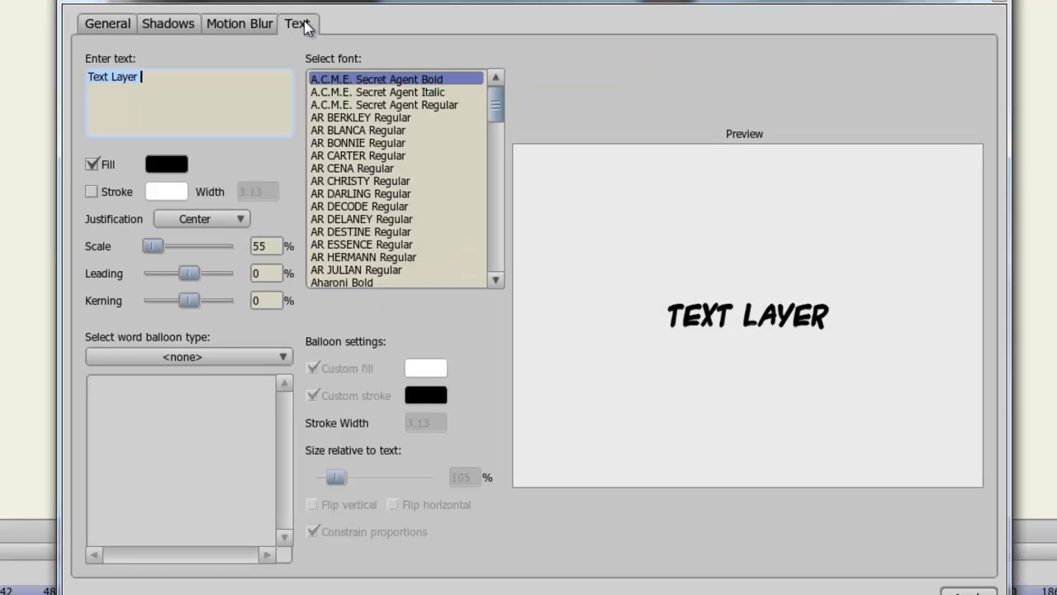
click(1012, 1)
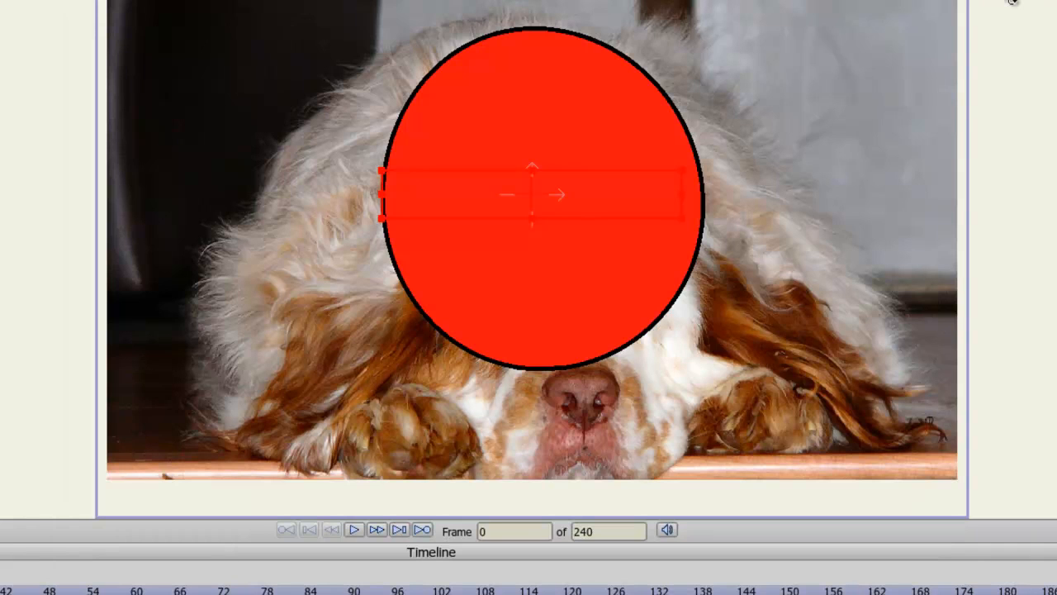